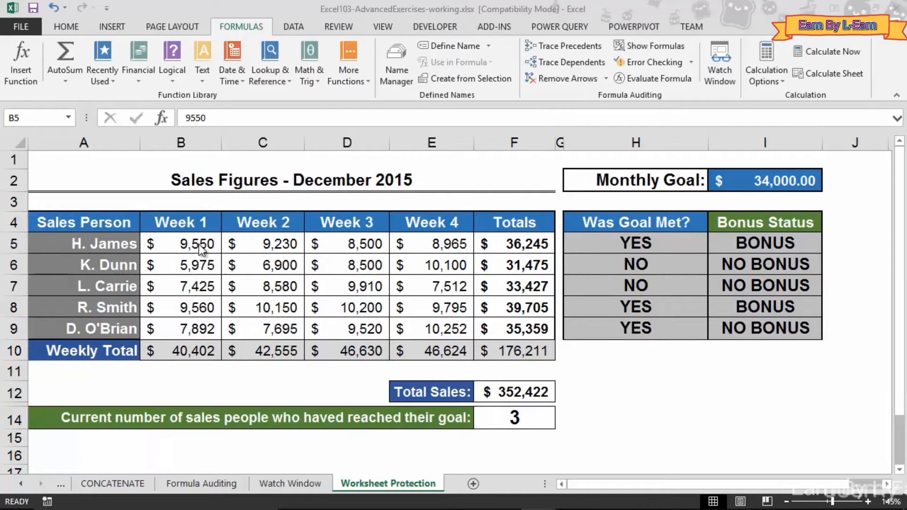
# Select the weekly sales figures, then deselect them and move to cell A1
pyautogui.moveTo(199, 245); pyautogui.dragTo(427, 322)
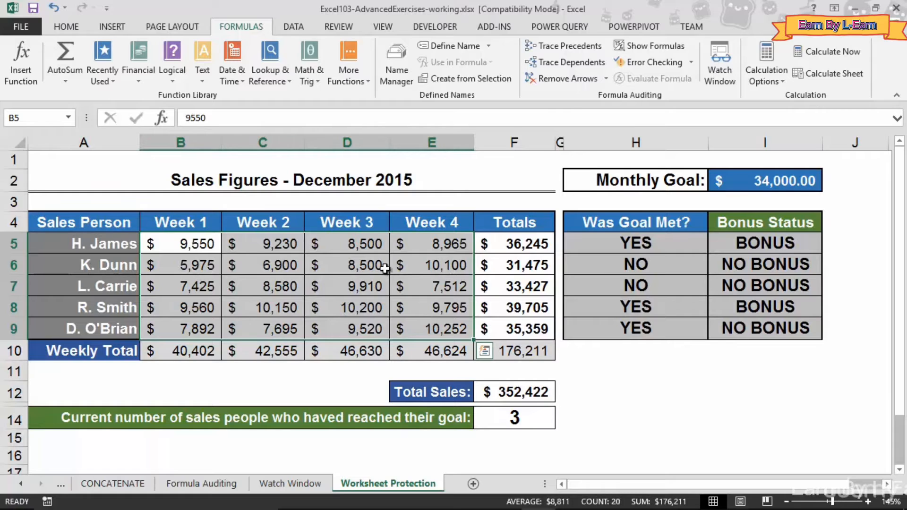
pyautogui.click(205, 252)
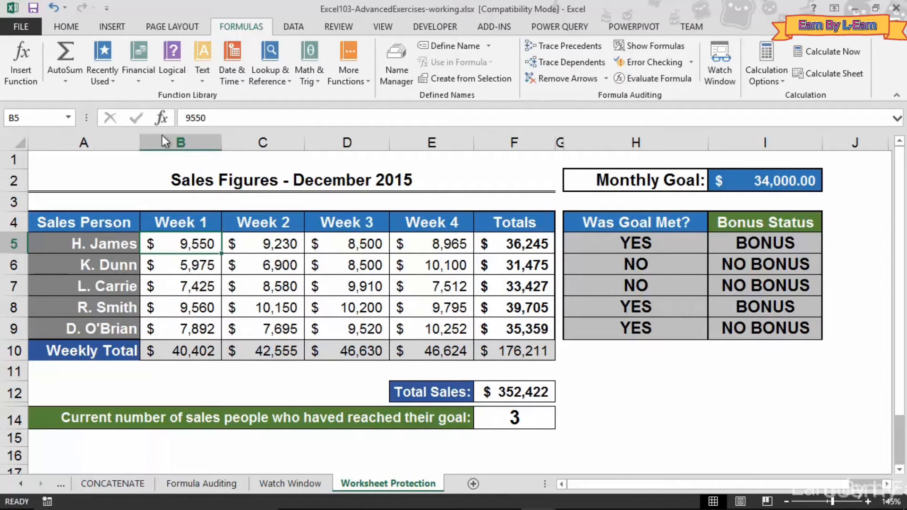
pyautogui.click(54, 163)
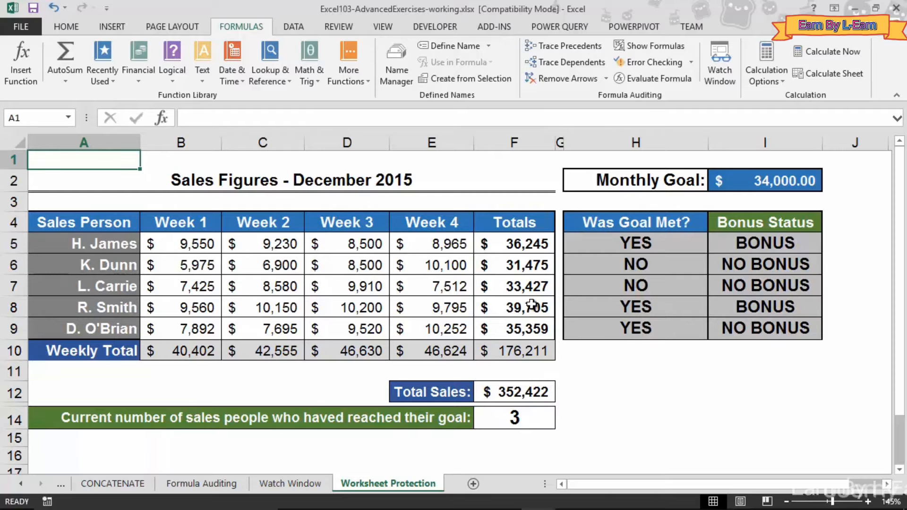
# Enter the test word 'Hello' in empty cell H12 and bring up the Review tools
pyautogui.click(665, 392)
pyautogui.write('Hello')
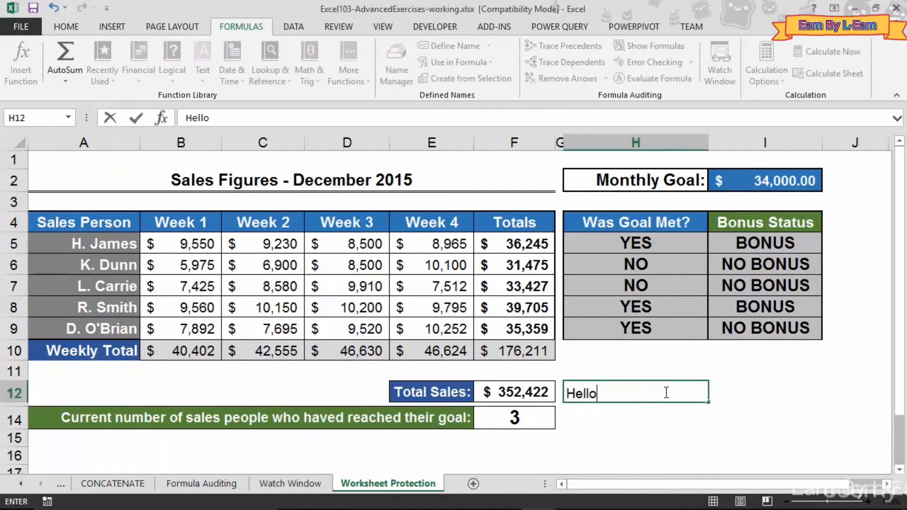
pyautogui.hotkey('shift', 'Return')
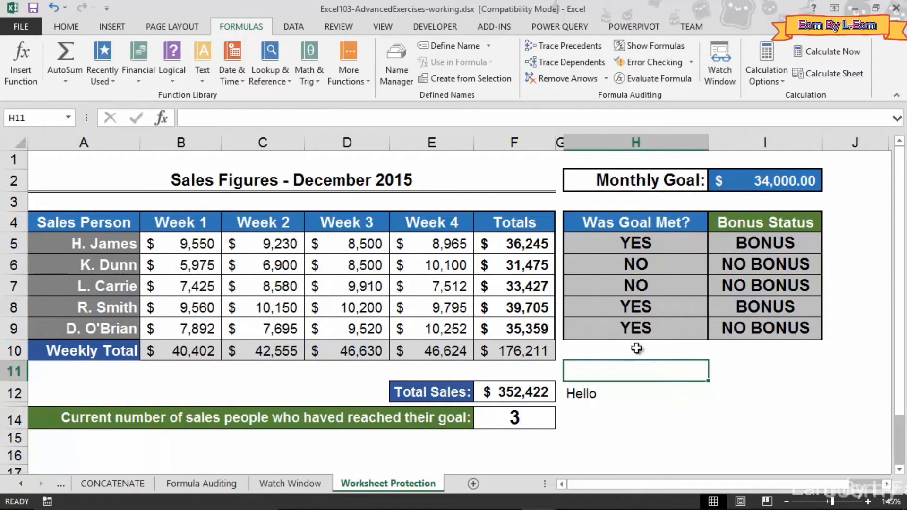
pyautogui.click(356, 30)
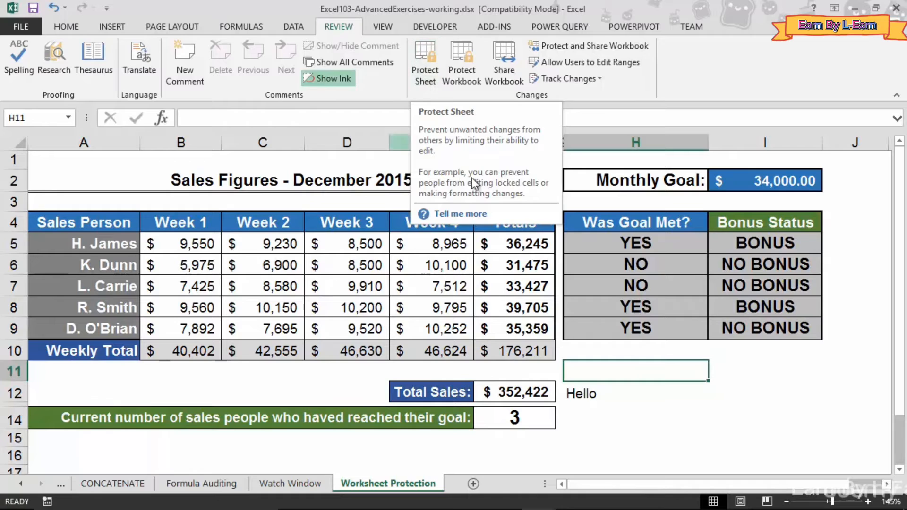
# Delete 'Hello' from H12 and select the Week 1–4 sales cells B5:E9
pyautogui.click(586, 392)
pyautogui.press('Delete')
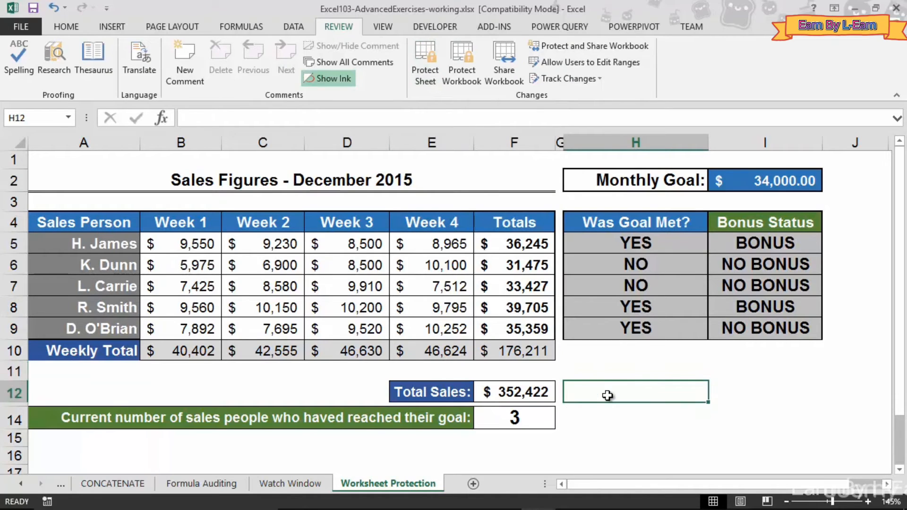
pyautogui.moveTo(172, 250); pyautogui.dragTo(434, 333)
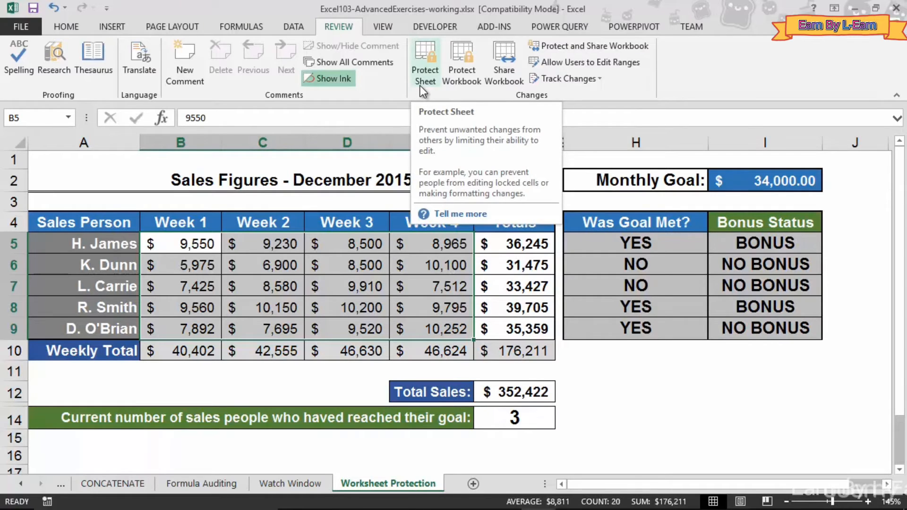
# Reselect the sales cells B5:E9 and switch to the Home tools
pyautogui.moveTo(191, 242); pyautogui.dragTo(437, 322)
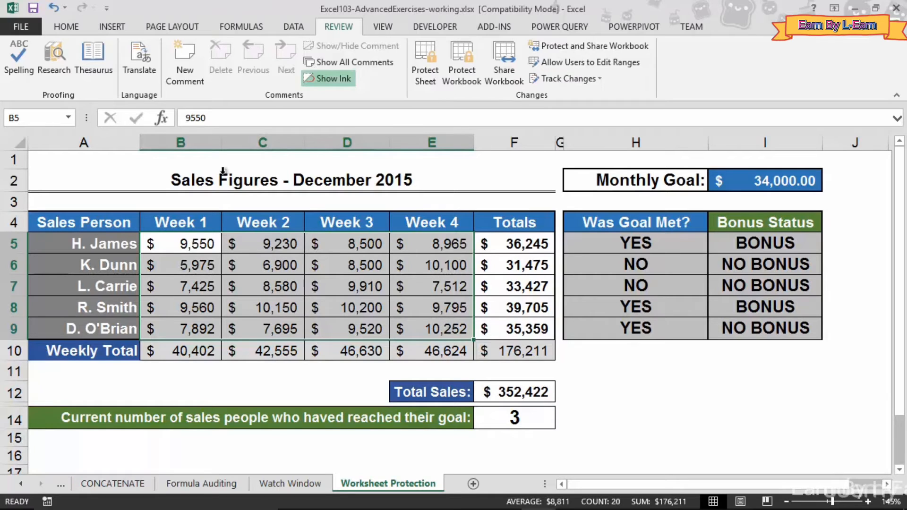
pyautogui.click(86, 36)
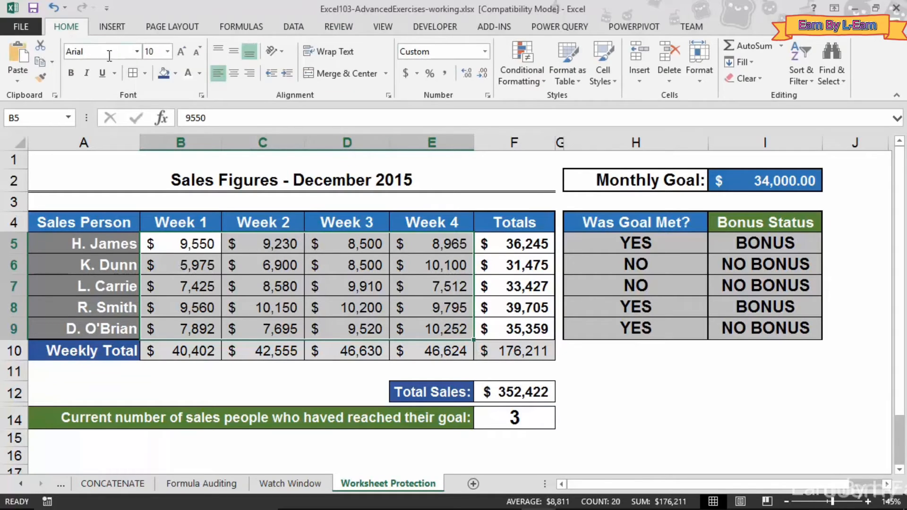
# Clear the Locked option for sales cells B5:E9 in Format Cells, then show the Review commands
pyautogui.click(201, 94)
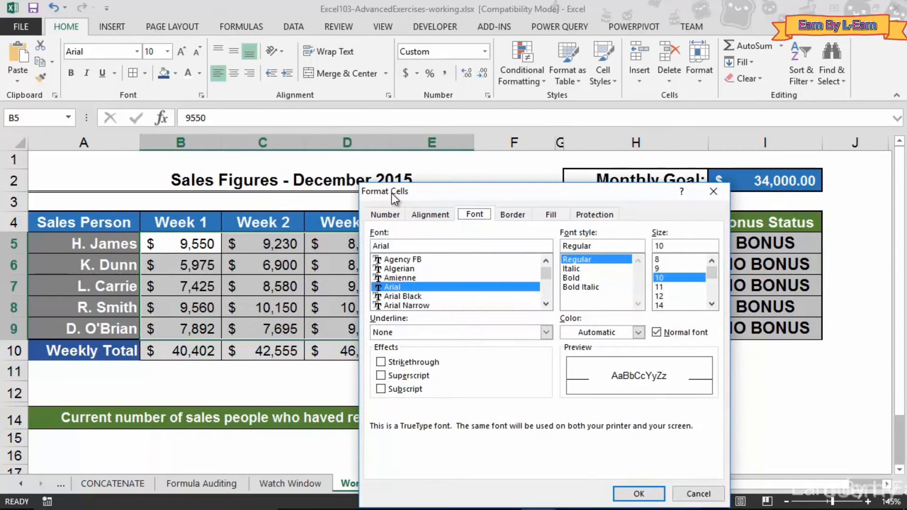
pyautogui.moveTo(392, 194); pyautogui.dragTo(142, 111)
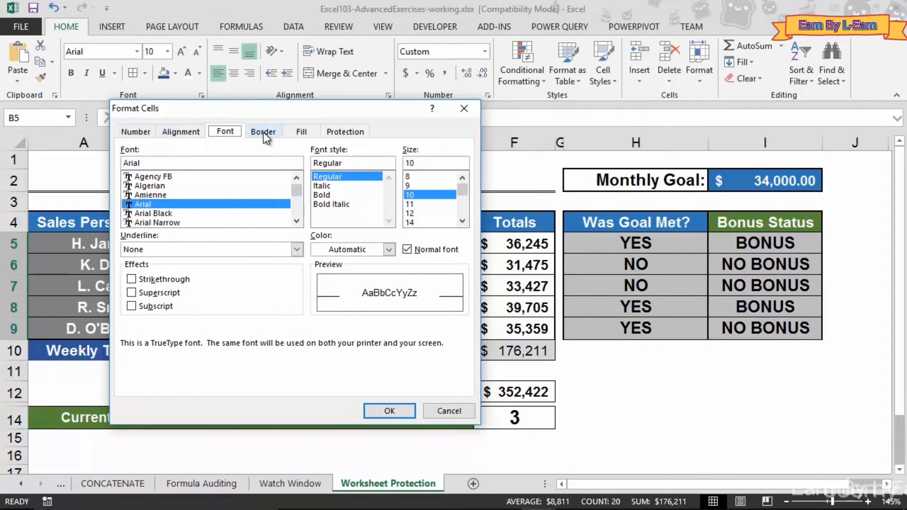
pyautogui.click(350, 134)
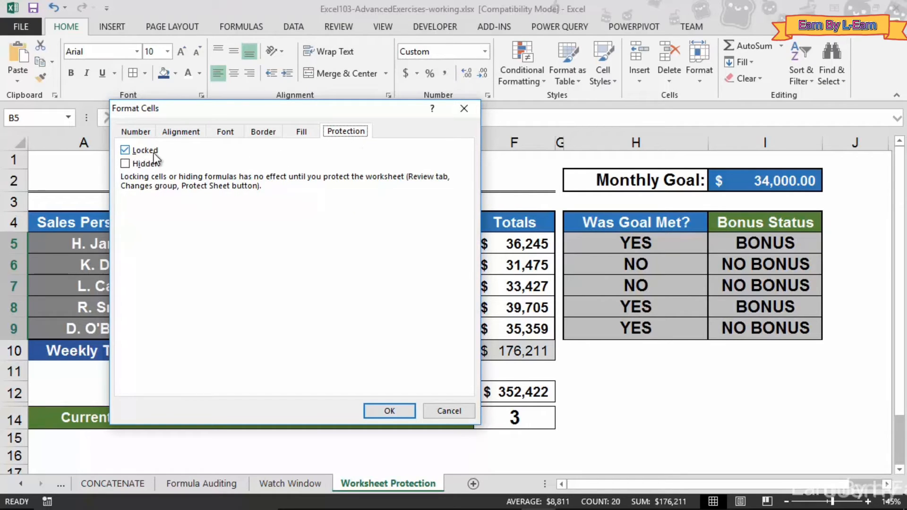
pyautogui.click(125, 150)
pyautogui.click(125, 150)
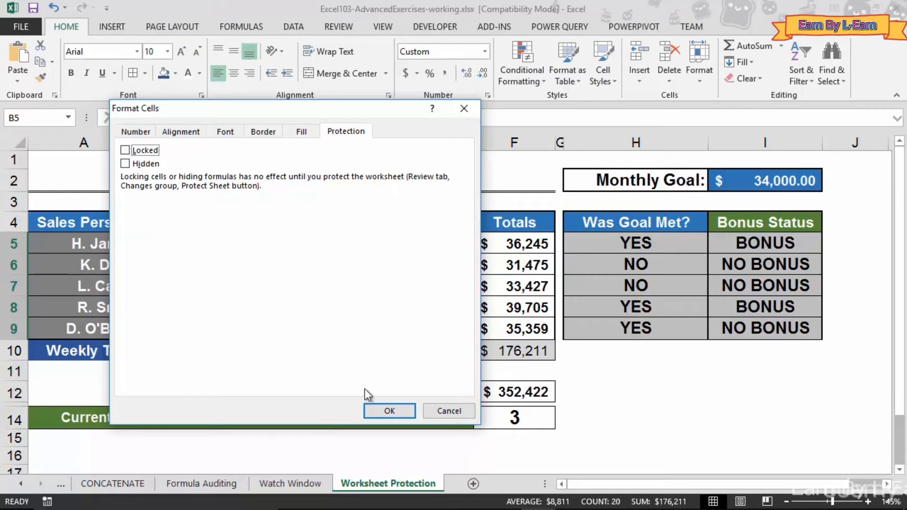
pyautogui.click(377, 410)
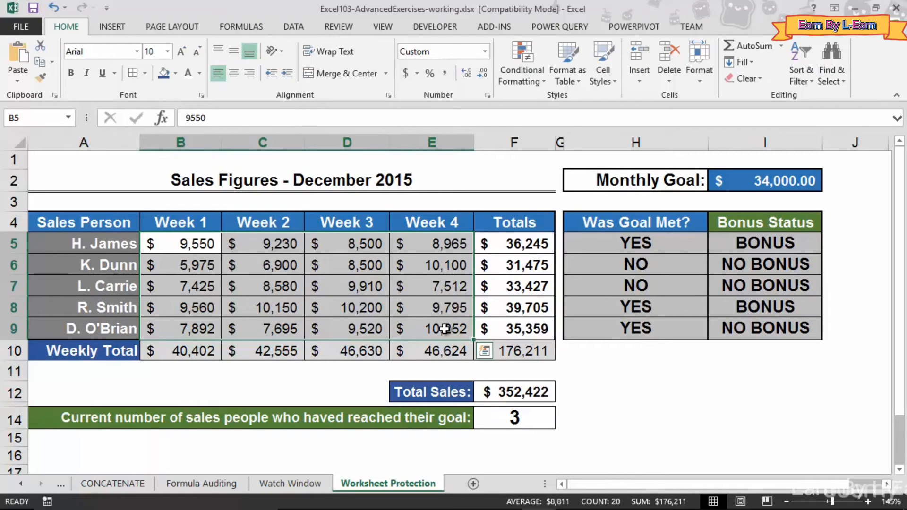
pyautogui.click(347, 327)
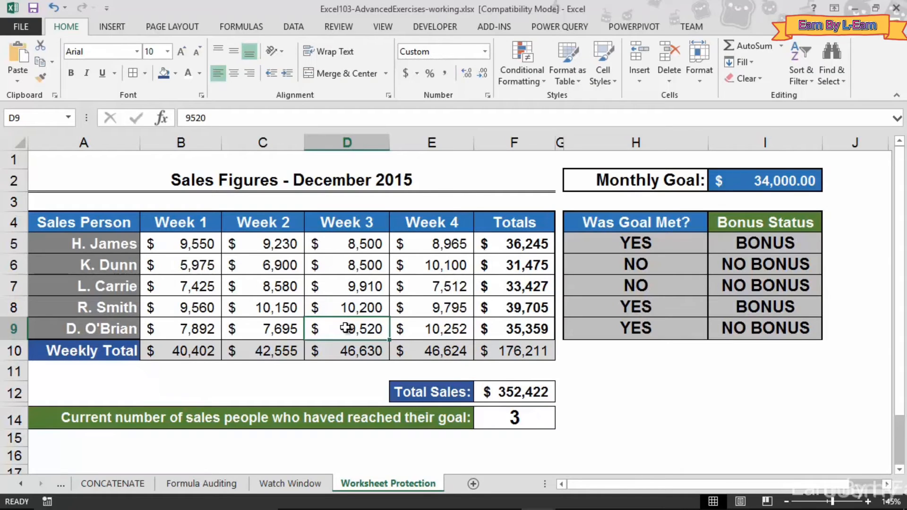
pyautogui.click(336, 26)
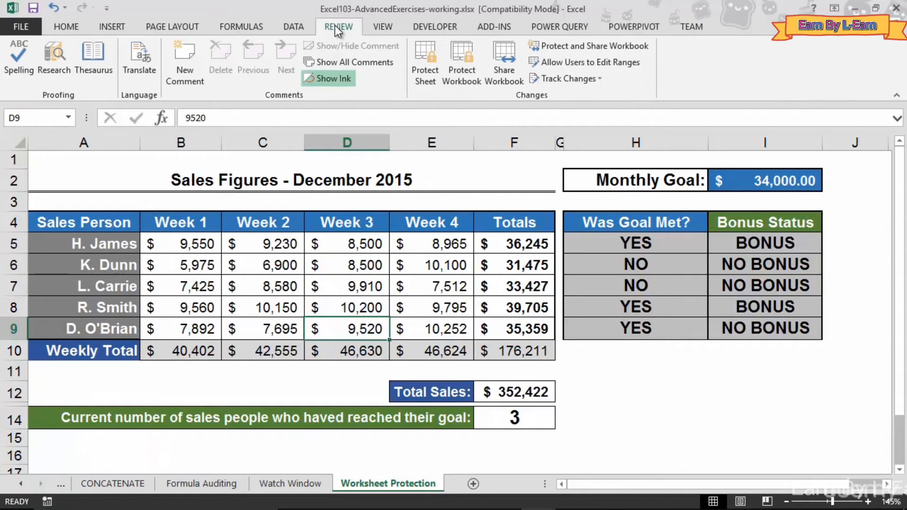
# Protect the sheet with a confirmed password, allowing only selection of locked and unlocked cells
pyautogui.click(423, 73)
pyautogui.moveTo(284, 167); pyautogui.dragTo(244, 135)
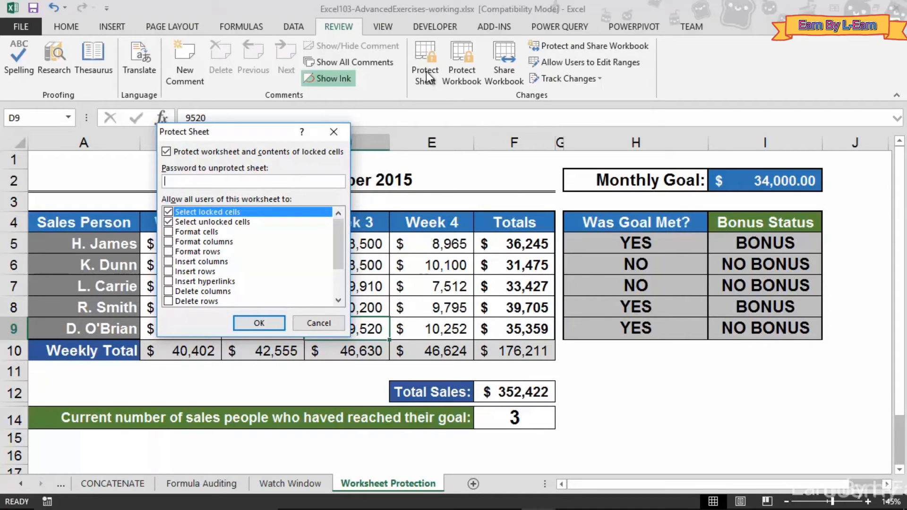
pyautogui.write('password')
pyautogui.moveTo(339, 255)
pyautogui.mouseDown()
pyautogui.moveTo(328, 285)
pyautogui.moveTo(344, 245)
pyautogui.mouseUp()
pyautogui.click(251, 324)
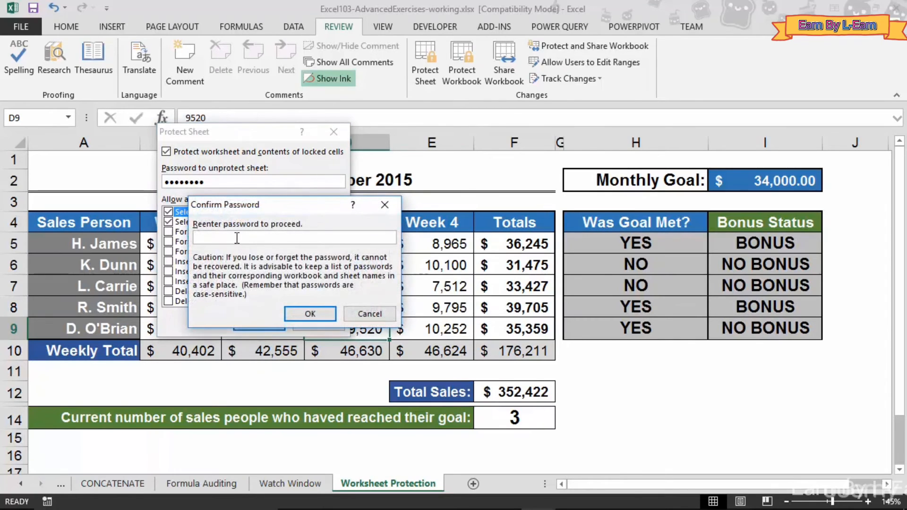
pyautogui.write('•••••••••')
pyautogui.click(292, 309)
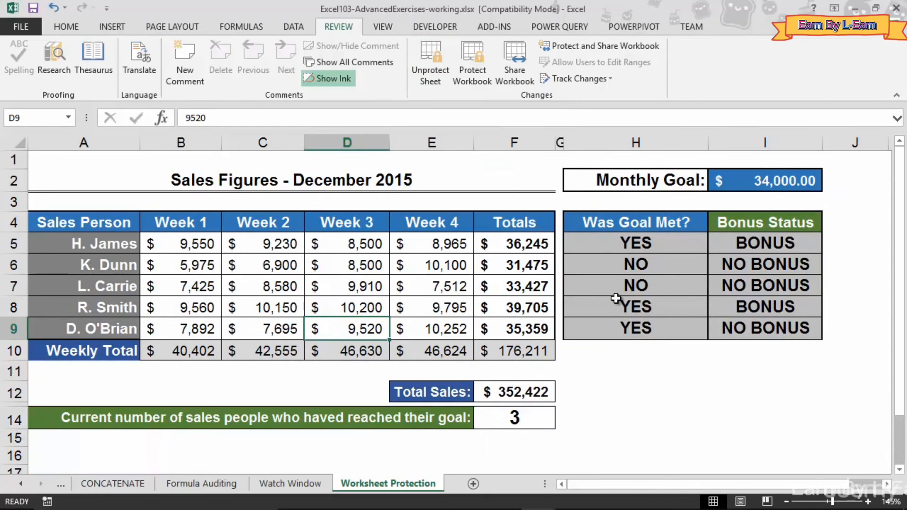
# Try editing the F6 total and F12 Total Sales, dismissing each protected-sheet warning
pyautogui.click(525, 263)
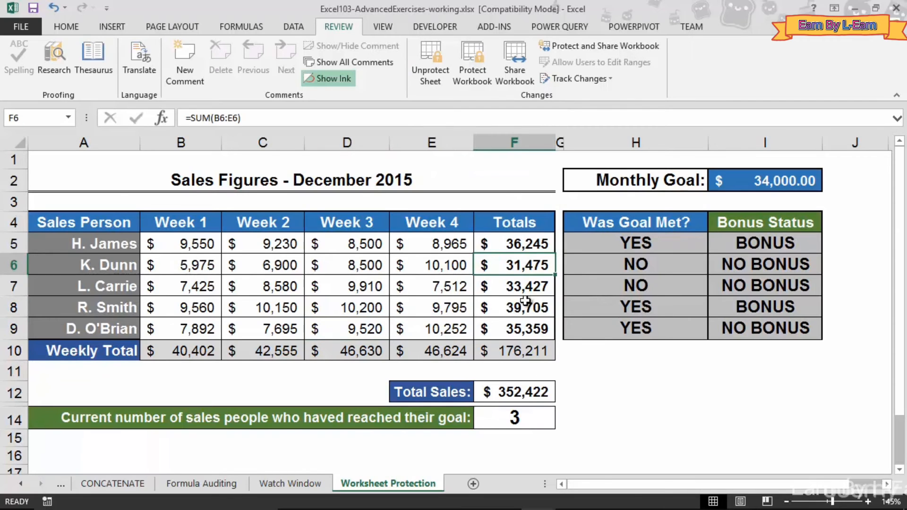
pyautogui.press('Delete')
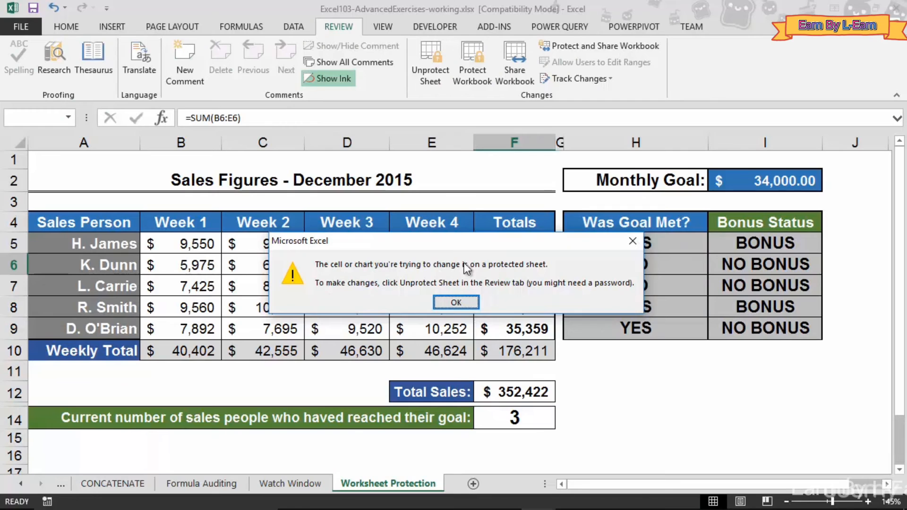
pyautogui.click(455, 302)
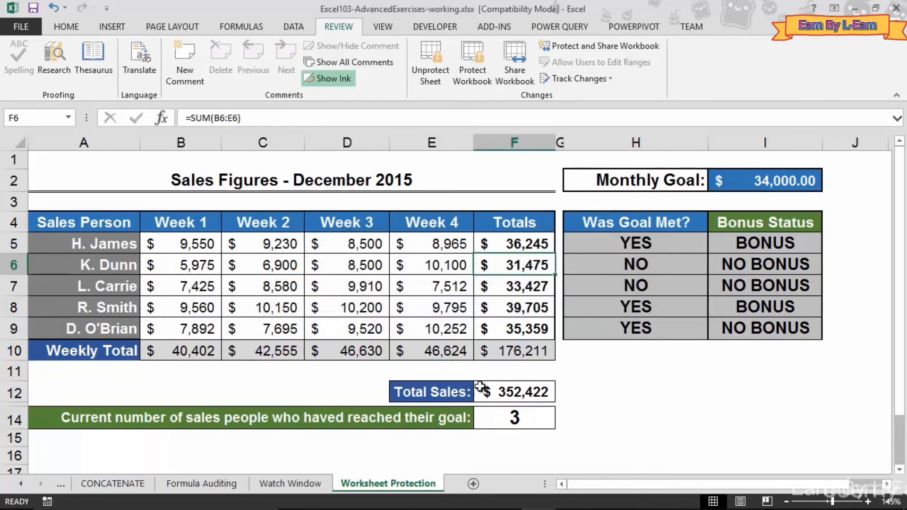
pyautogui.doubleClick(487, 395)
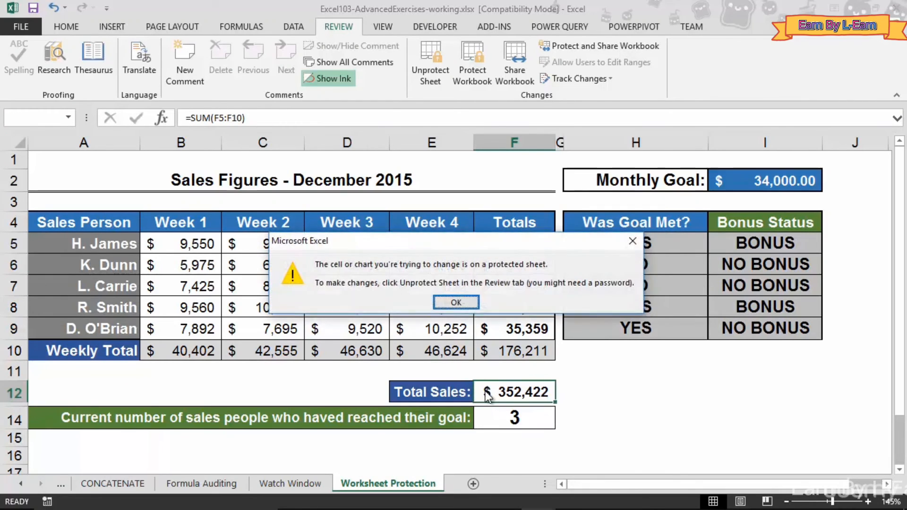
pyautogui.click(455, 302)
# Change the Week 2 sale in unlocked cell C6 to 7000, then restore it to 6,900
pyautogui.click(279, 265)
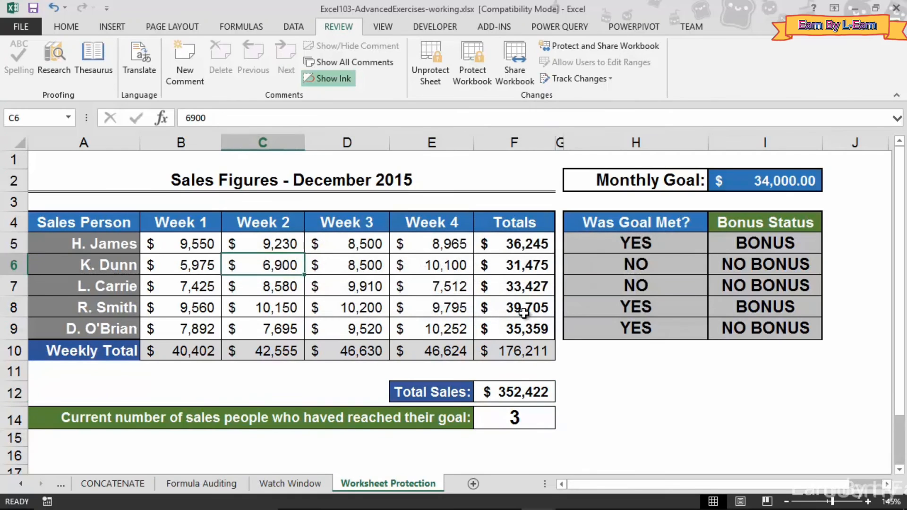
pyautogui.write('7000')
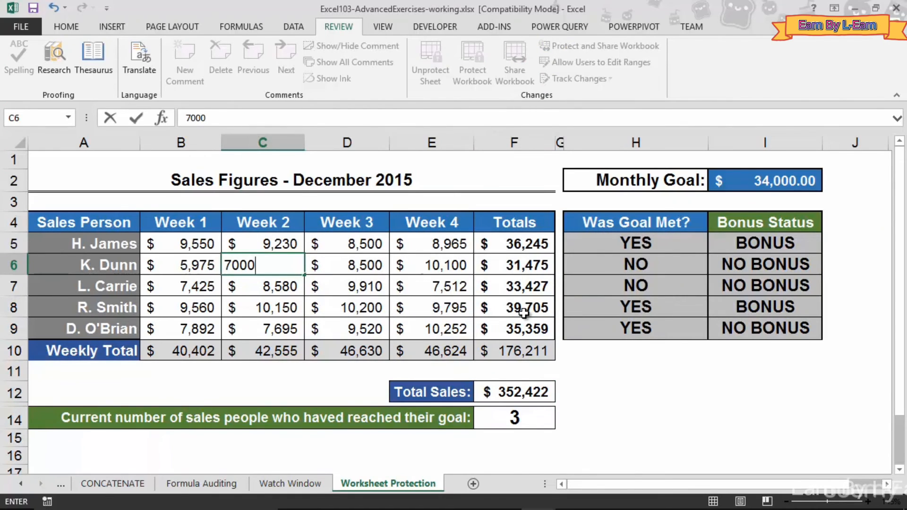
pyautogui.press('Return')
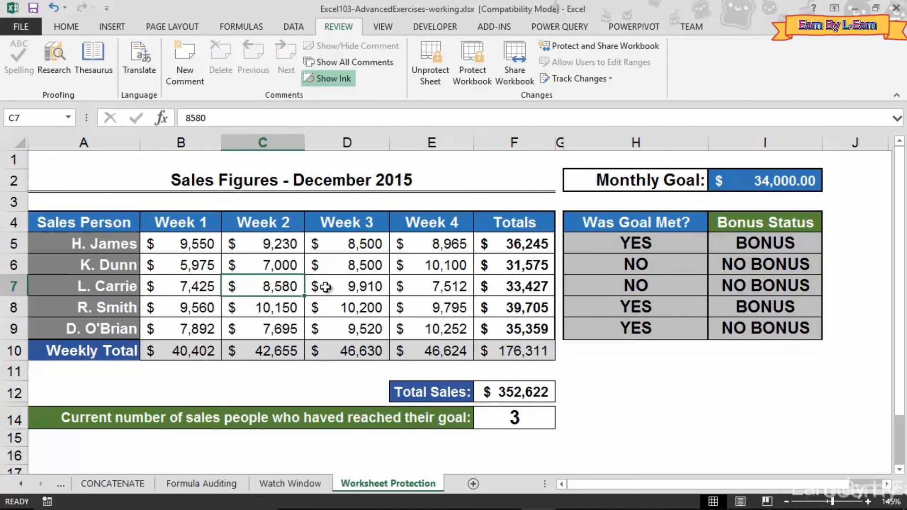
pyautogui.click(279, 265)
pyautogui.write('6,900')
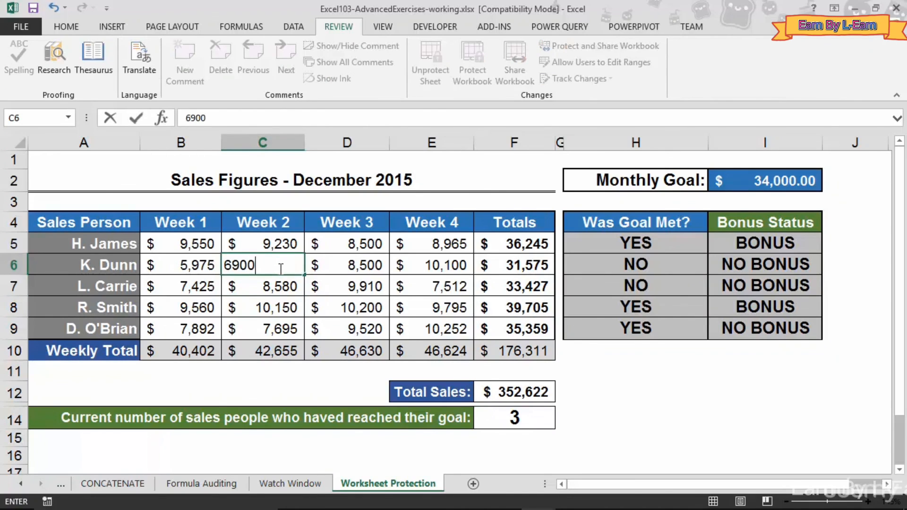
pyautogui.press('Return')
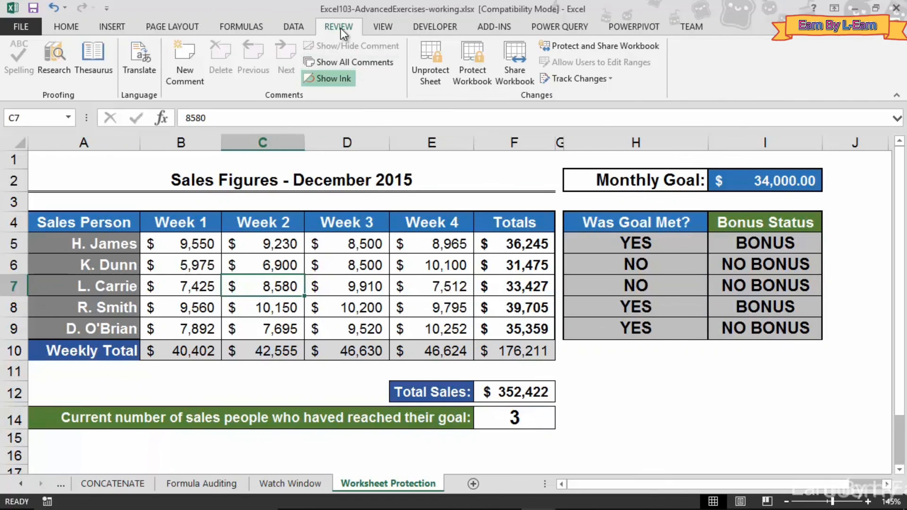
# Remove the sheet protection by entering the sheet password in Unprotect Sheet
pyautogui.click(437, 84)
pyautogui.write('p')
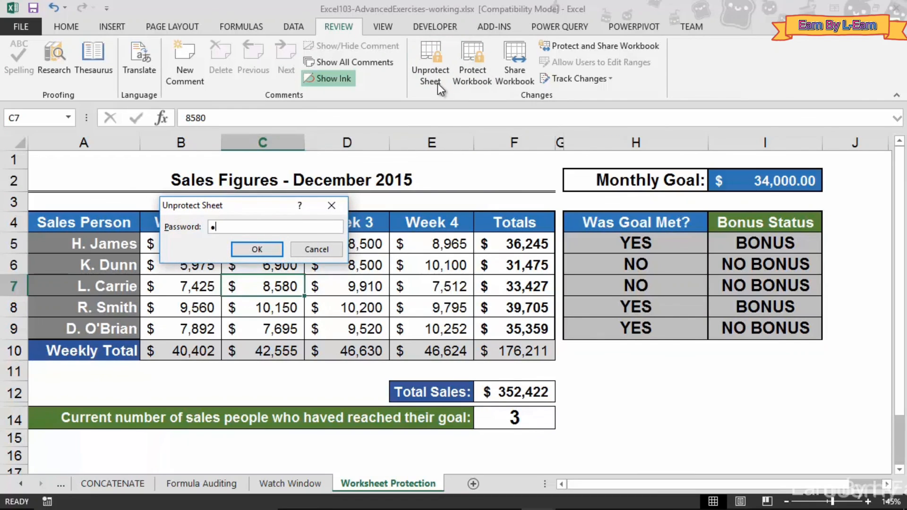
pyautogui.write('assword')
pyautogui.click(242, 251)
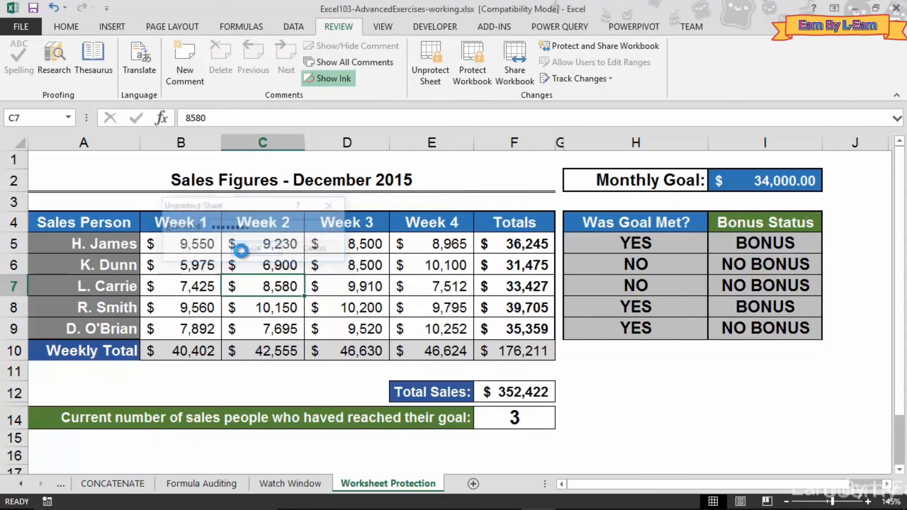